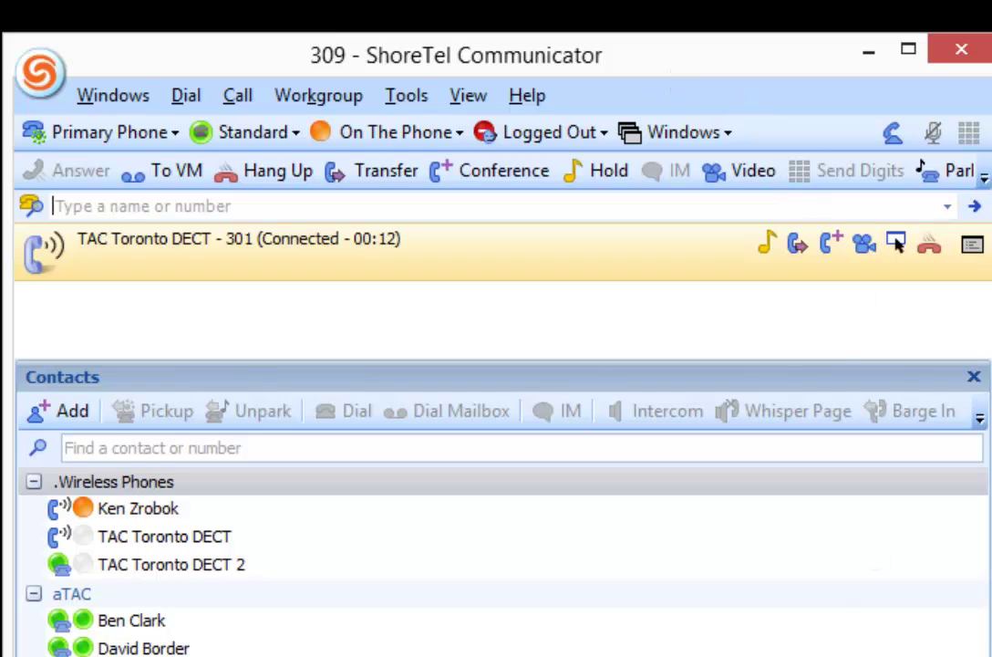
Step: Put the TAC Toronto DECT - 301 call on hold, then take it off hold
{"action": "left_click", "coordinate": [764, 247]}
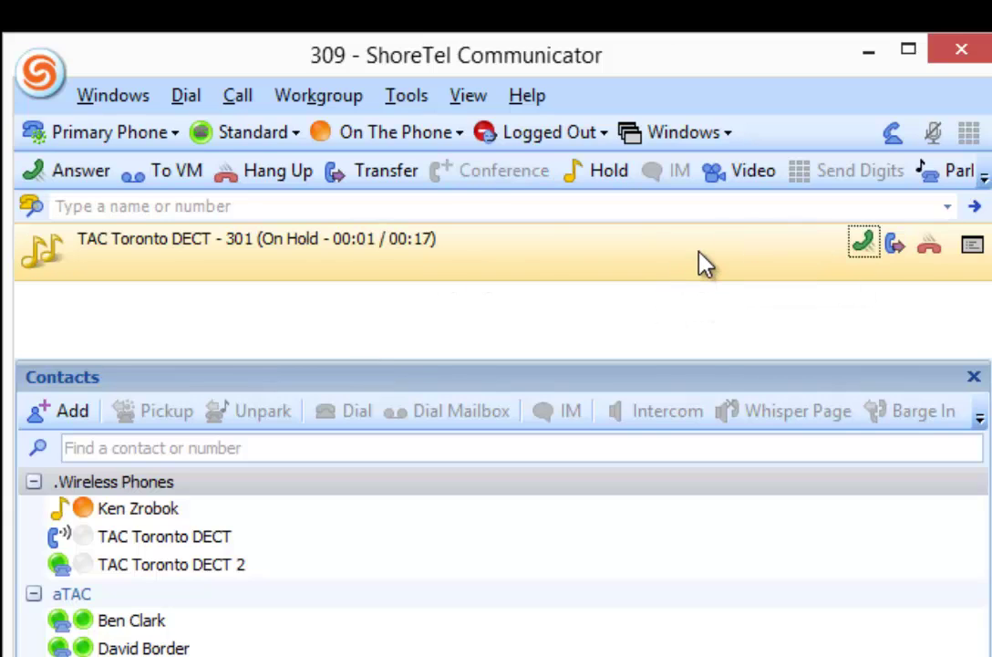
{"action": "key", "text": "Return"}
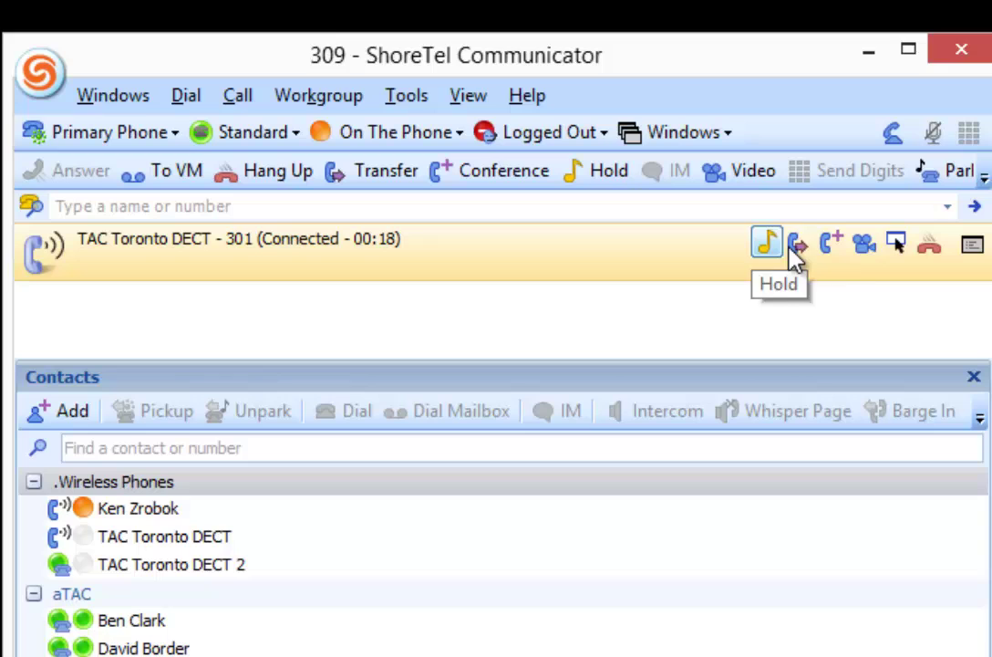
Step: Start transferring the 301 call and search destinations for 'tac', 301 and 116
{"action": "left_click", "coordinate": [799, 247]}
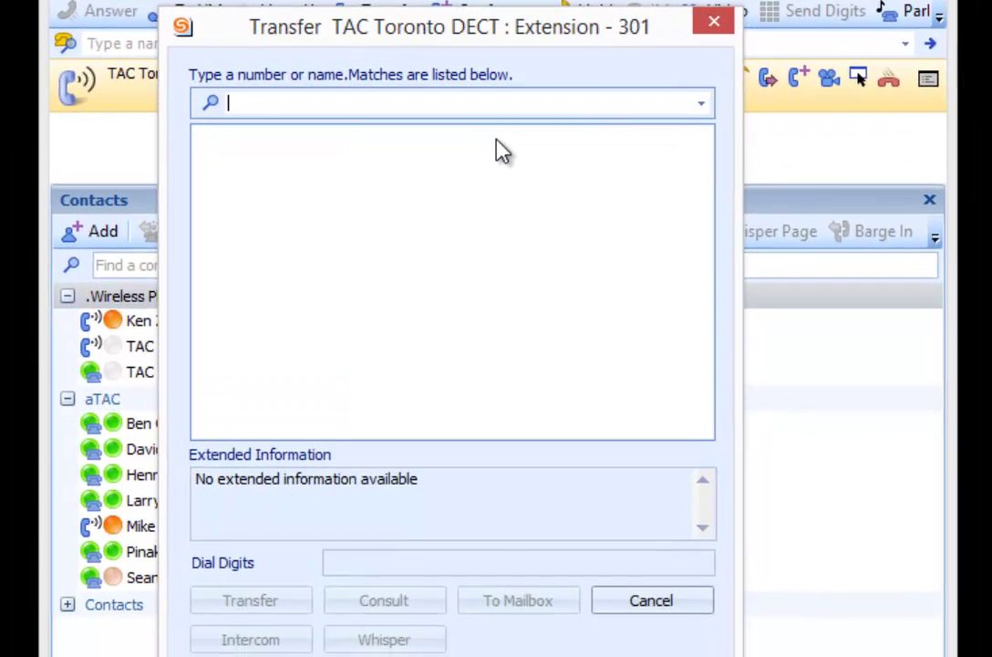
{"action": "type", "text": "tac"}
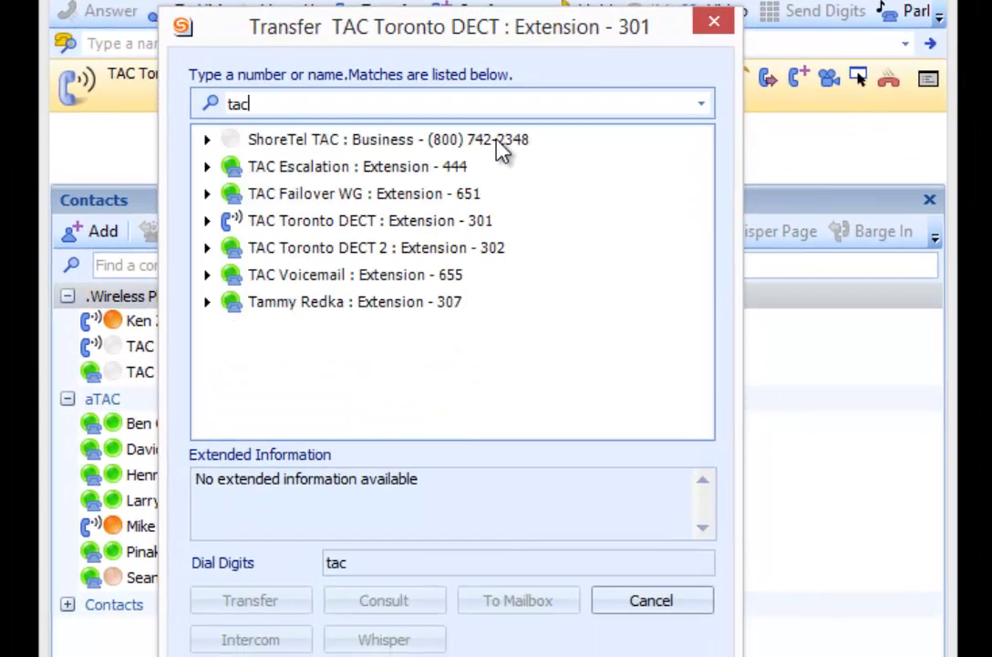
{"action": "key", "text": "BackSpace"}
{"action": "key", "text": "BackSpace"}
{"action": "key", "text": "BackSpace"}
{"action": "type", "text": "301"}
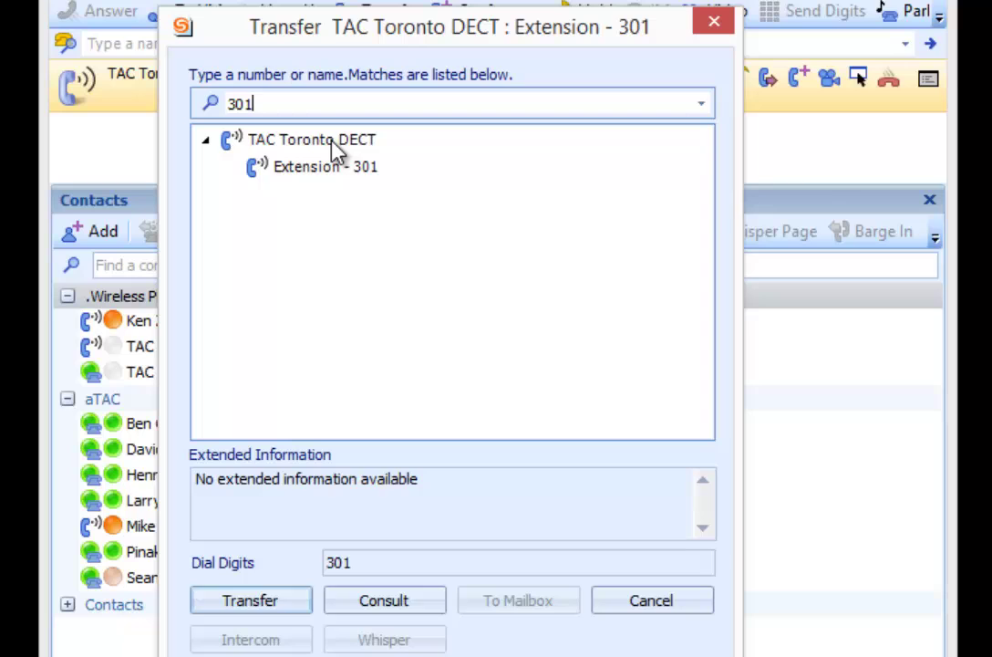
{"action": "key", "text": "BackSpace"}
{"action": "key", "text": "BackSpace"}
{"action": "key", "text": "BackSpace"}
{"action": "type", "text": "116"}
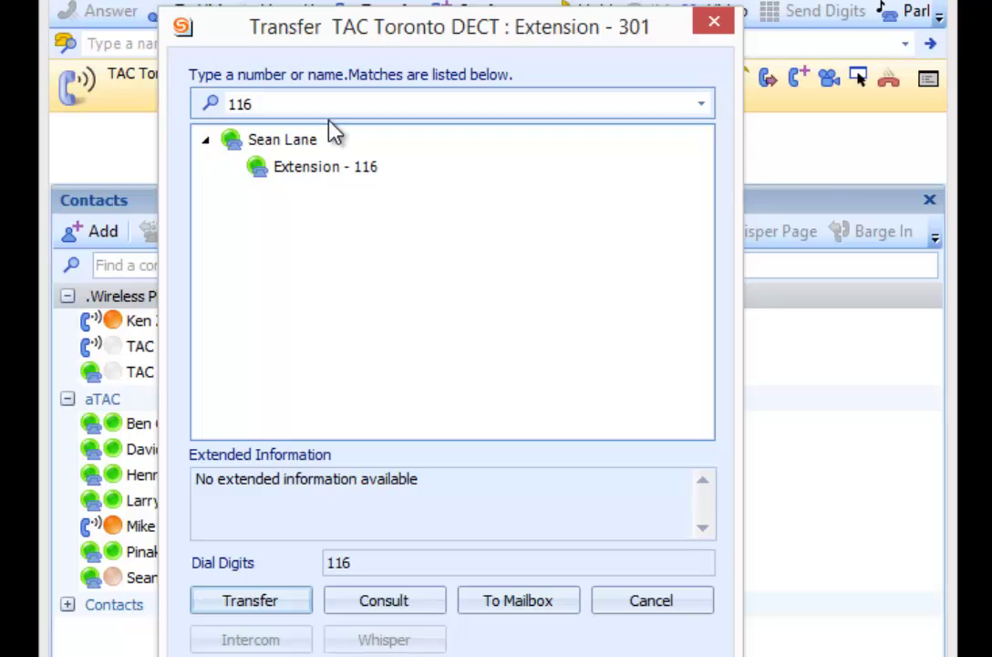
{"action": "key", "text": "BackSpace"}
{"action": "key", "text": "BackSpace"}
{"action": "key", "text": "BackSpace"}
Step: Look up extensions 301, 302, 309, 301 and 302, then clear the search
{"action": "type", "text": "301"}
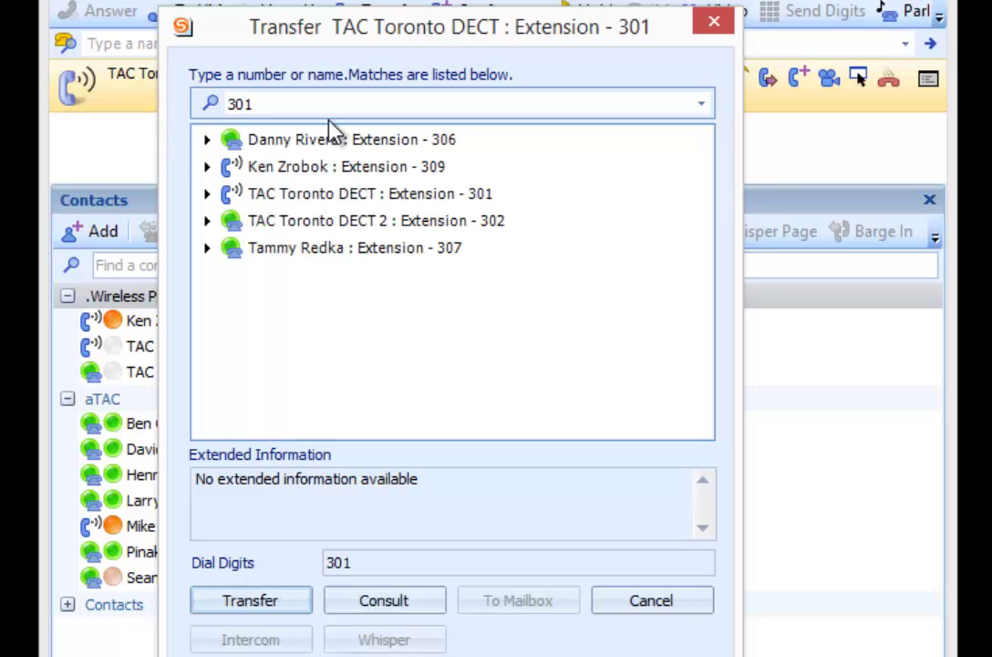
{"action": "key", "text": "BackSpace"}
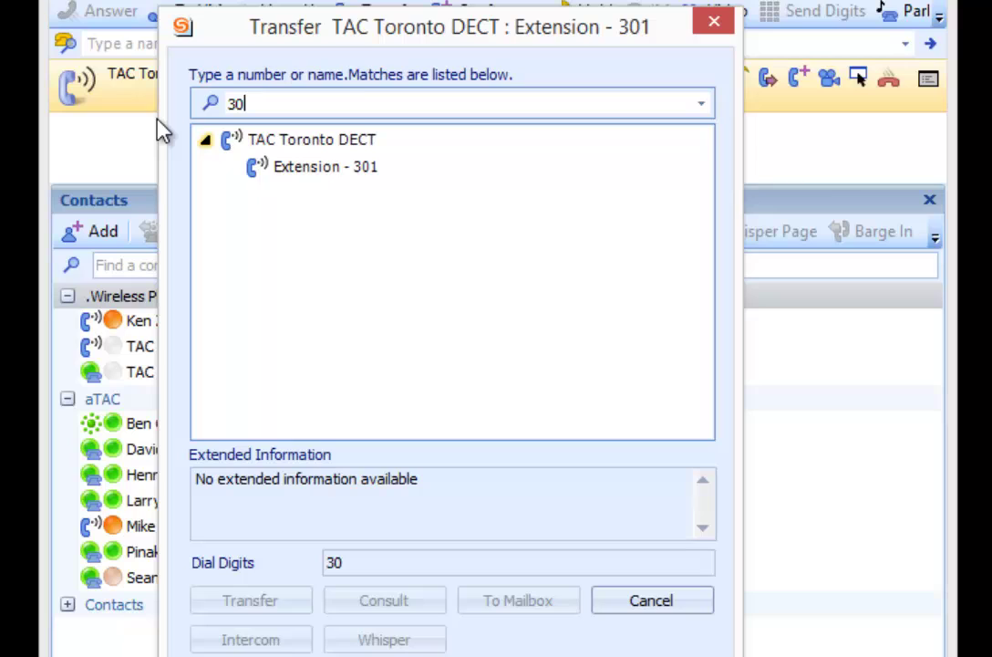
{"action": "type", "text": "2"}
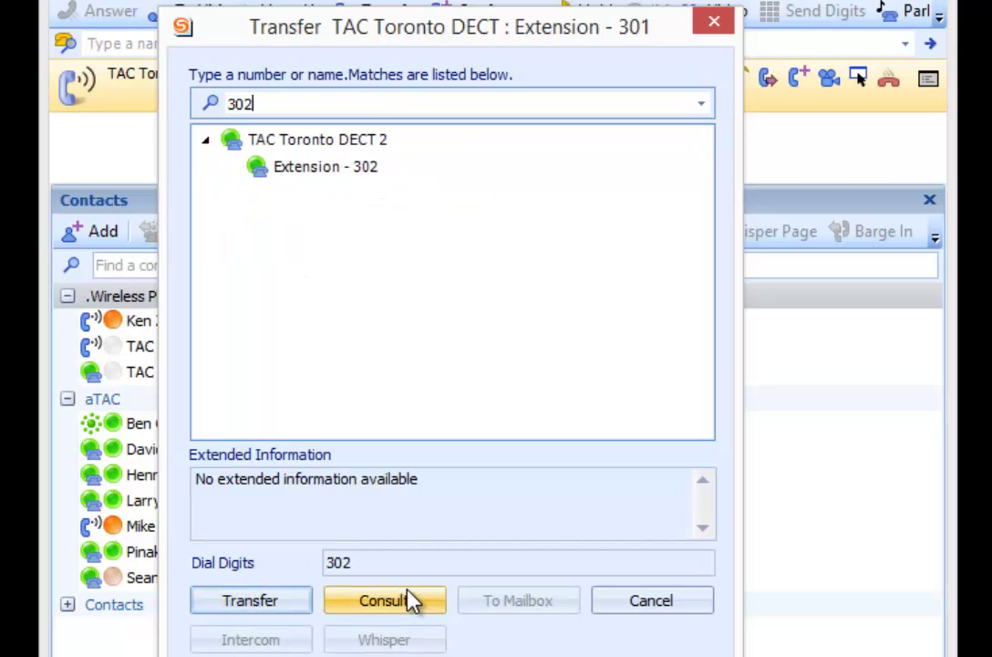
{"action": "key", "text": "BackSpace"}
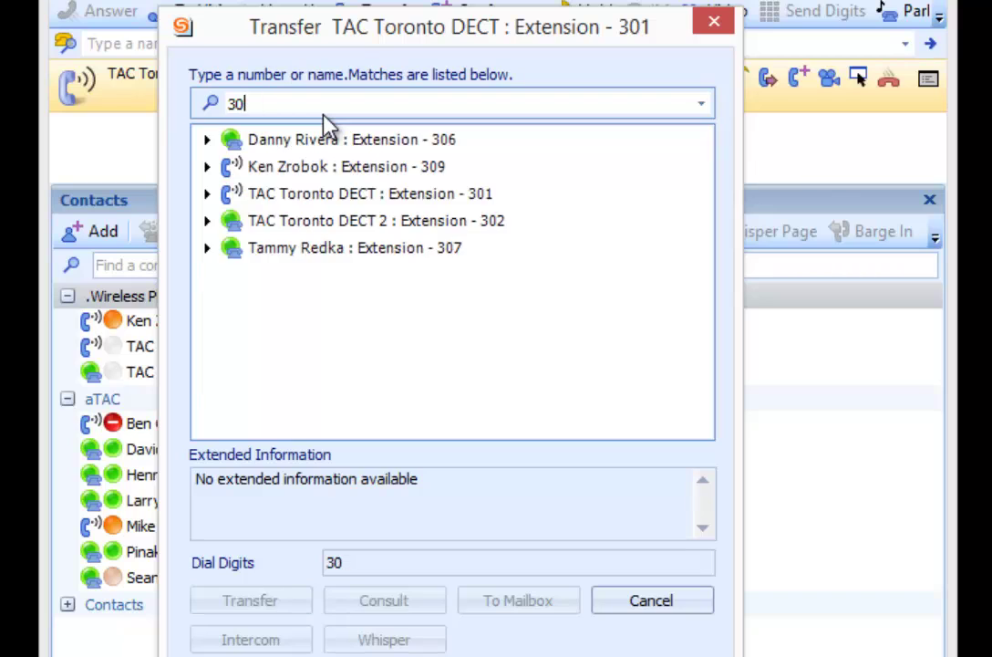
{"action": "type", "text": "9"}
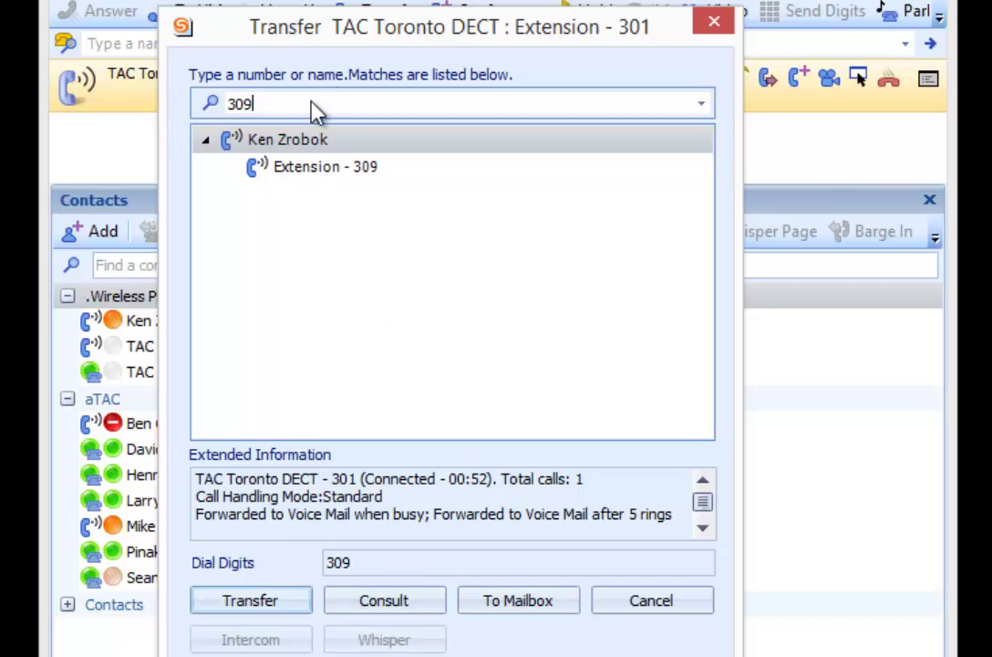
{"action": "key", "text": "BackSpace"}
{"action": "type", "text": "1"}
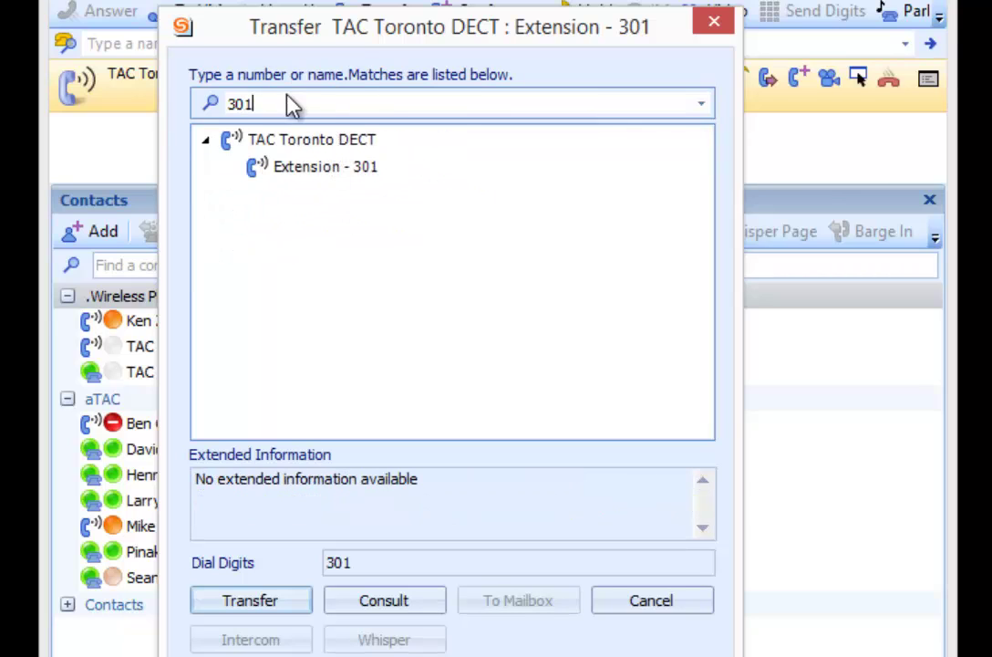
{"action": "key", "text": "BackSpace"}
{"action": "type", "text": "2"}
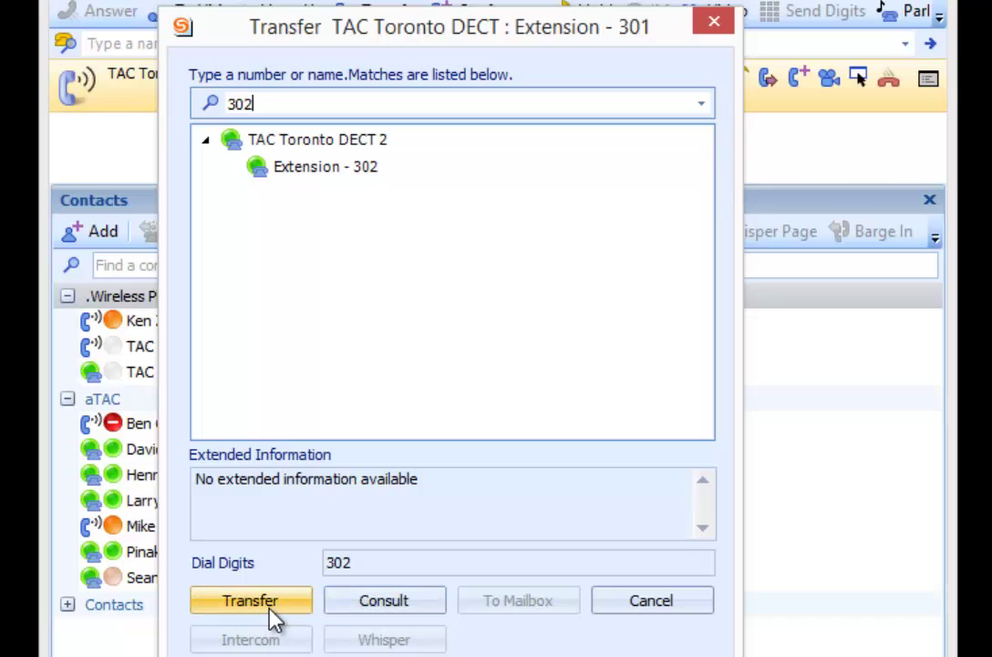
{"action": "key", "text": "BackSpace"}
{"action": "key", "text": "BackSpace"}
{"action": "key", "text": "BackSpace"}
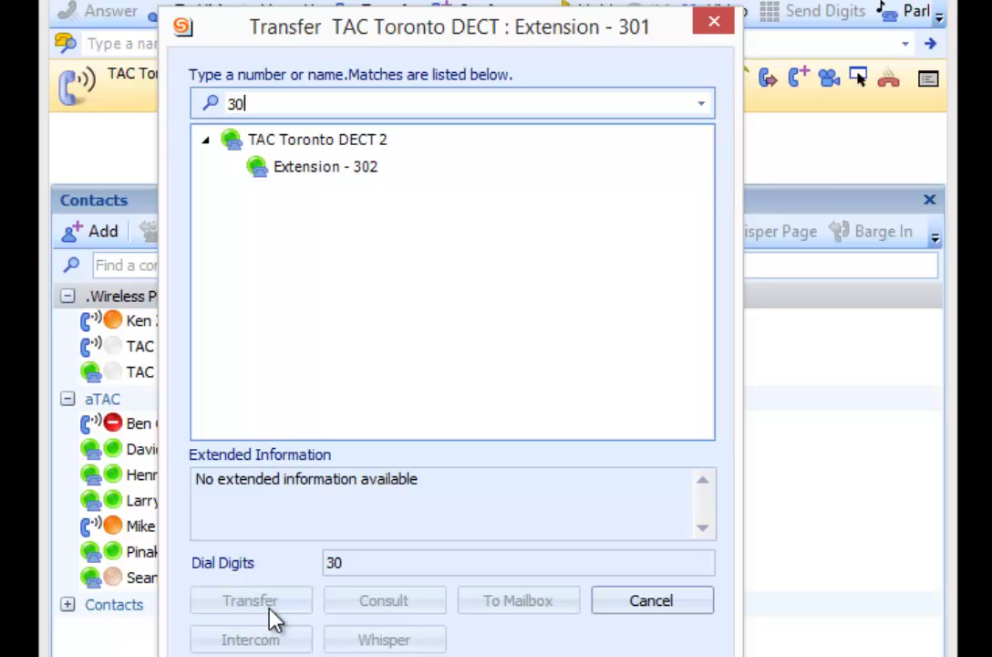
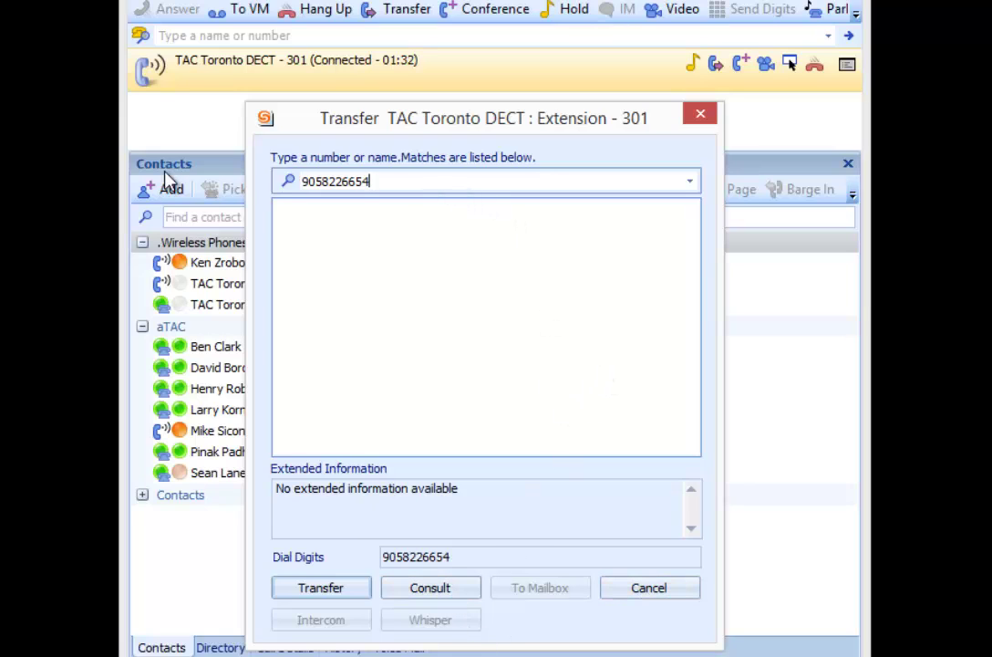
Step: Search 'dect', choose TAC Toronto DECT 2 (extension 302) and transfer the call there
{"action": "key", "text": "BackSpace"}
{"action": "key", "text": "BackSpace"}
{"action": "key", "text": "BackSpace"}
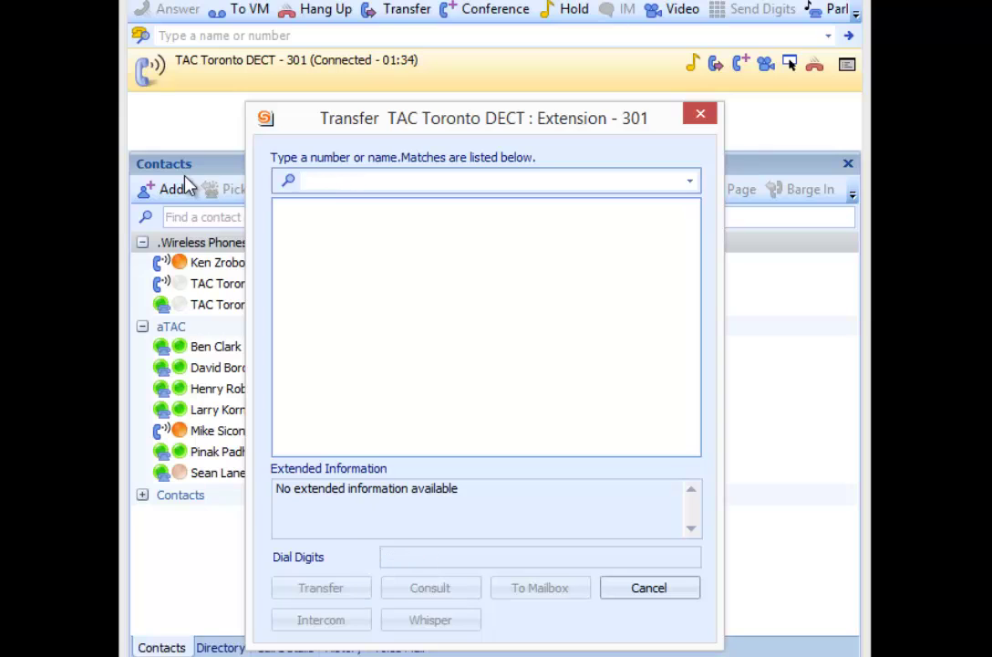
{"action": "type", "text": "301"}
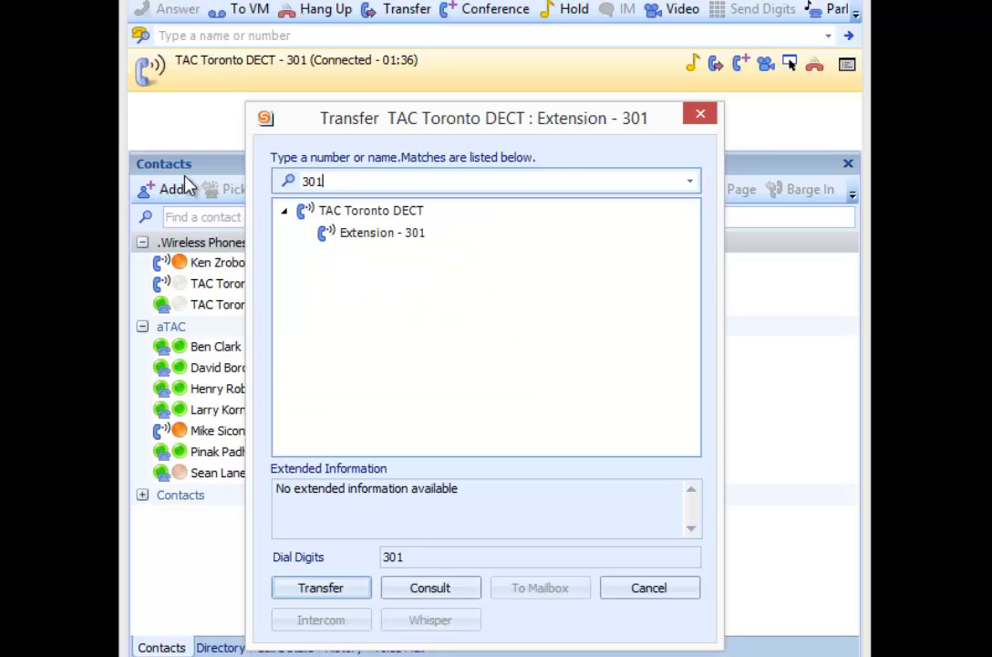
{"action": "key", "text": "BackSpace"}
{"action": "key", "text": "BackSpace"}
{"action": "key", "text": "BackSpace"}
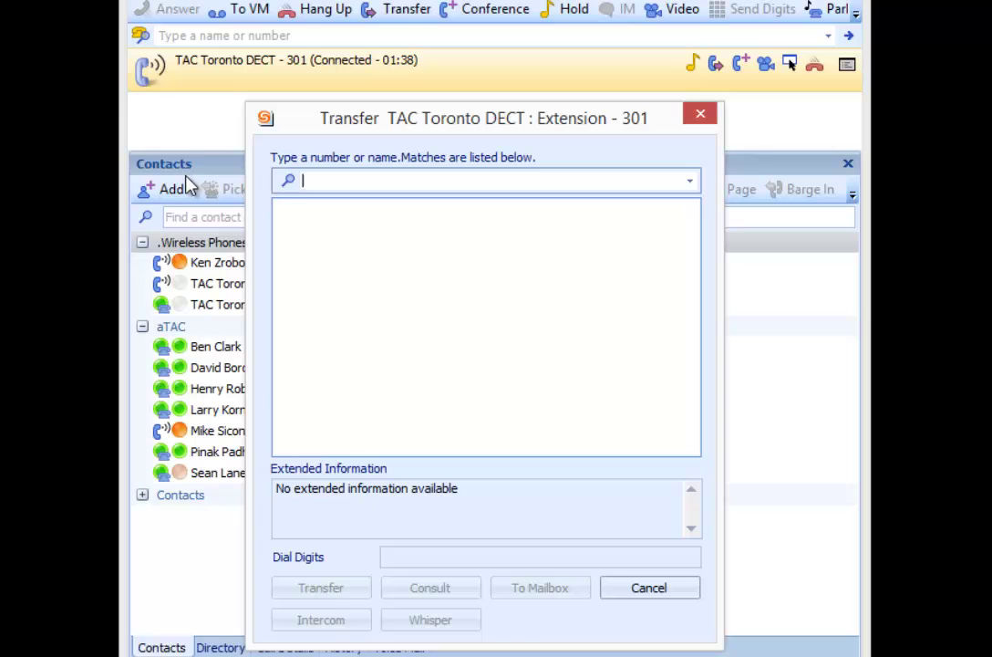
{"action": "type", "text": "dect"}
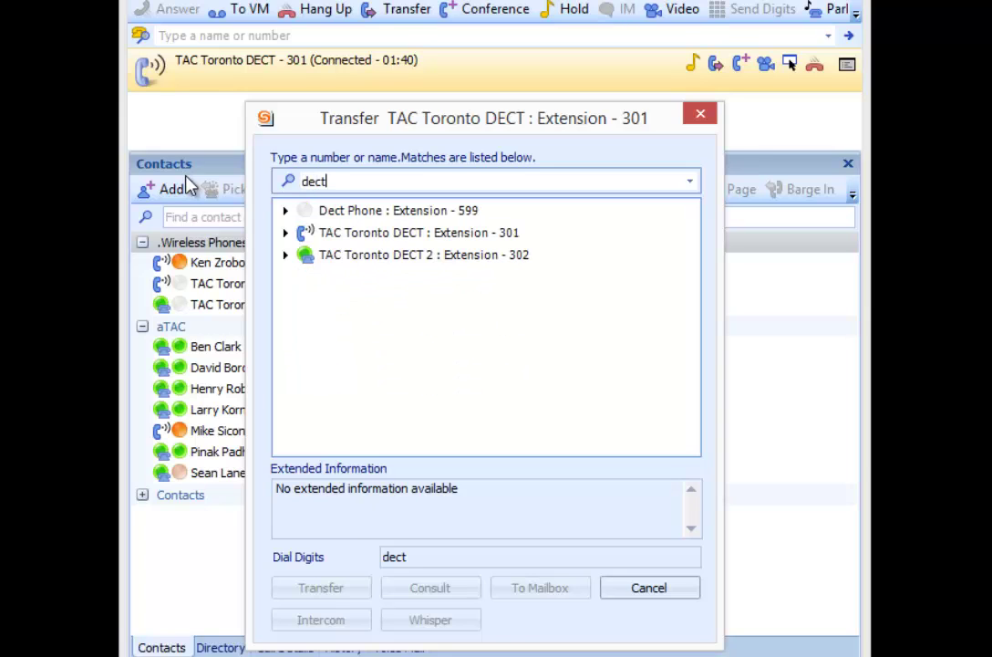
{"action": "left_click", "coordinate": [349, 258]}
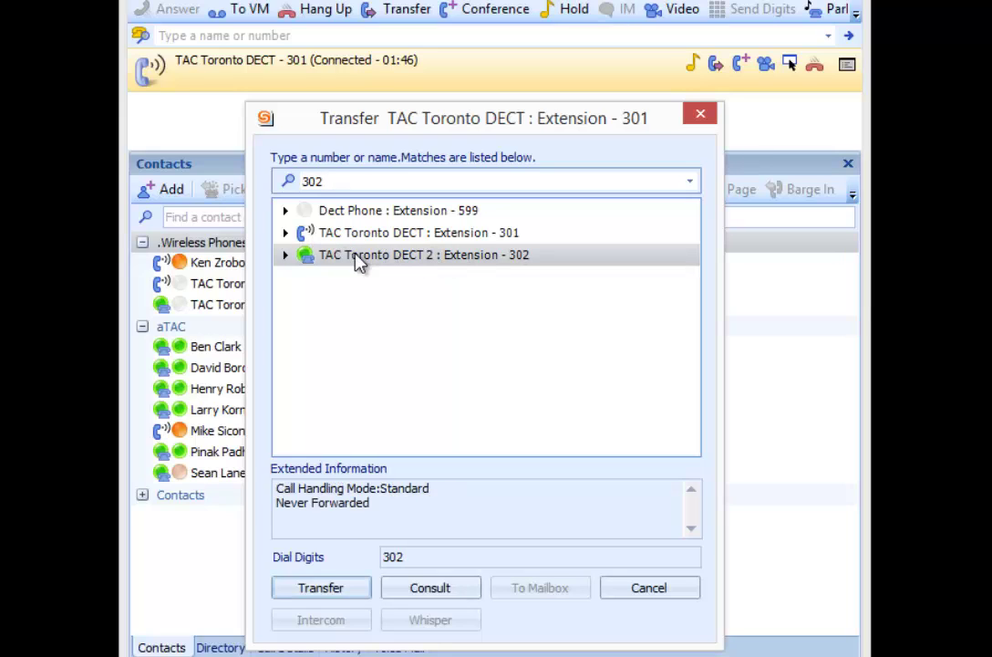
{"action": "left_click", "coordinate": [317, 593]}
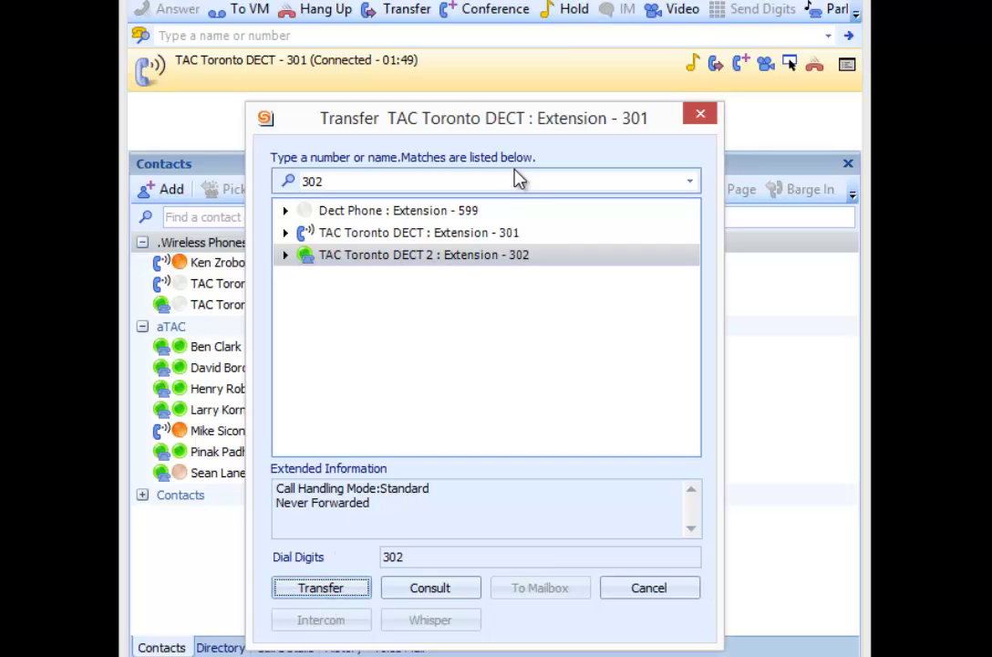
Step: Complete the transfer to extension 302 and check contact status cards in Contacts
{"action": "left_click", "coordinate": [333, 591]}
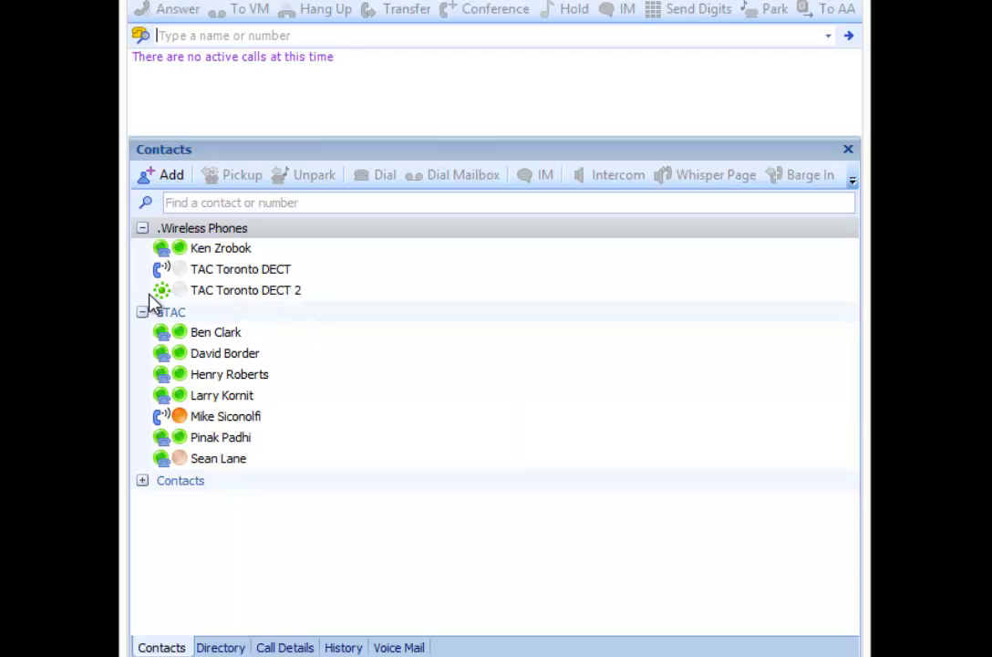
{"action": "mouse_move", "coordinate": [262, 297]}
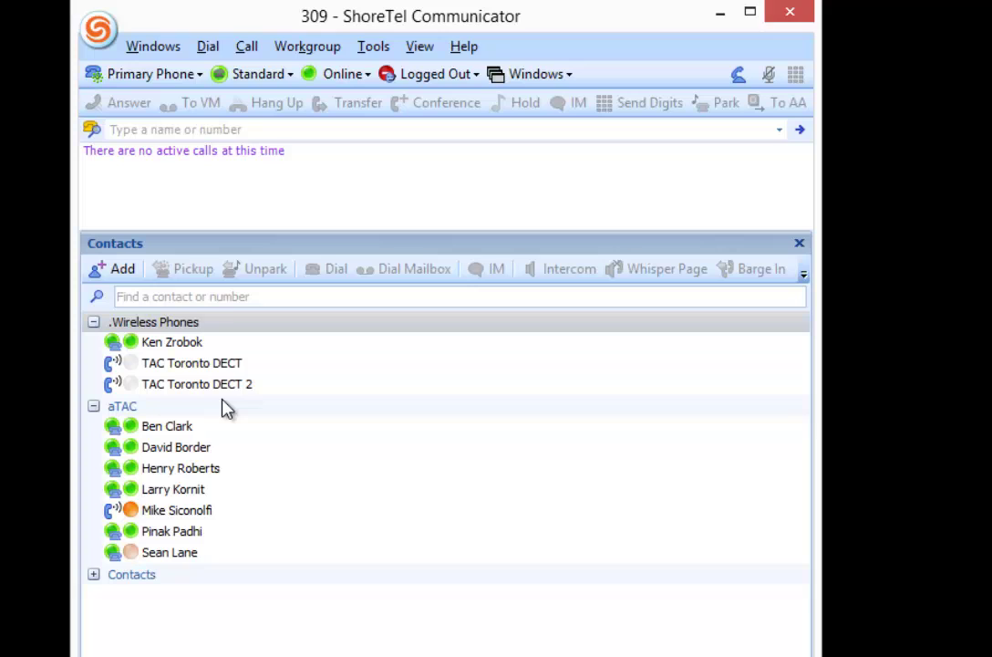
{"action": "mouse_move", "coordinate": [203, 372]}
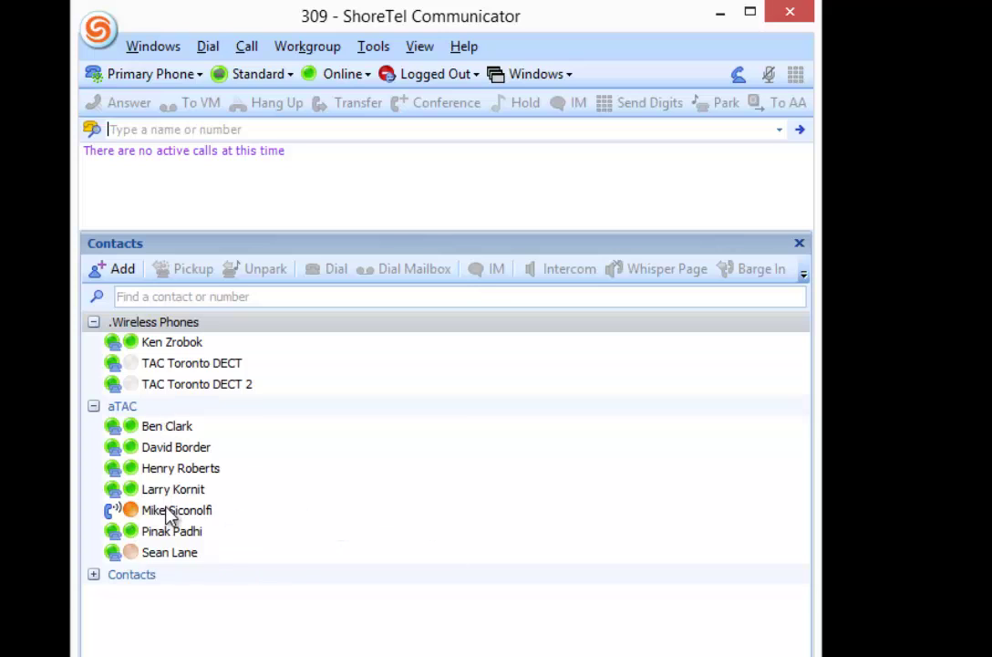
{"action": "mouse_move", "coordinate": [126, 512]}
{"action": "mouse_move", "coordinate": [167, 372]}
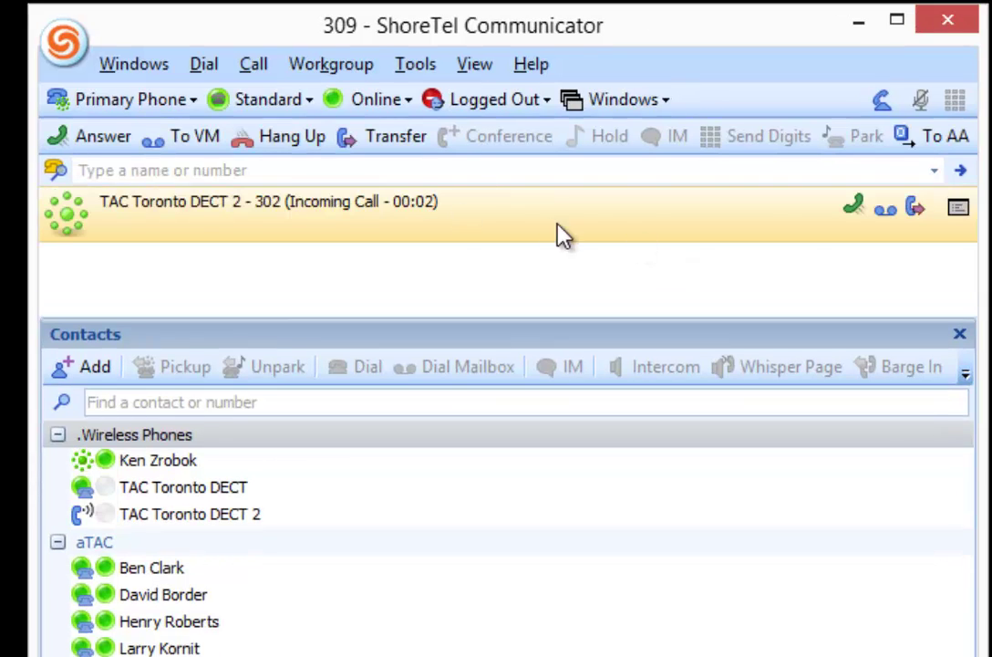
Step: Answer the incoming TAC Toronto DECT 2 - 302 call and try putting it on hold
{"action": "left_click", "coordinate": [853, 211]}
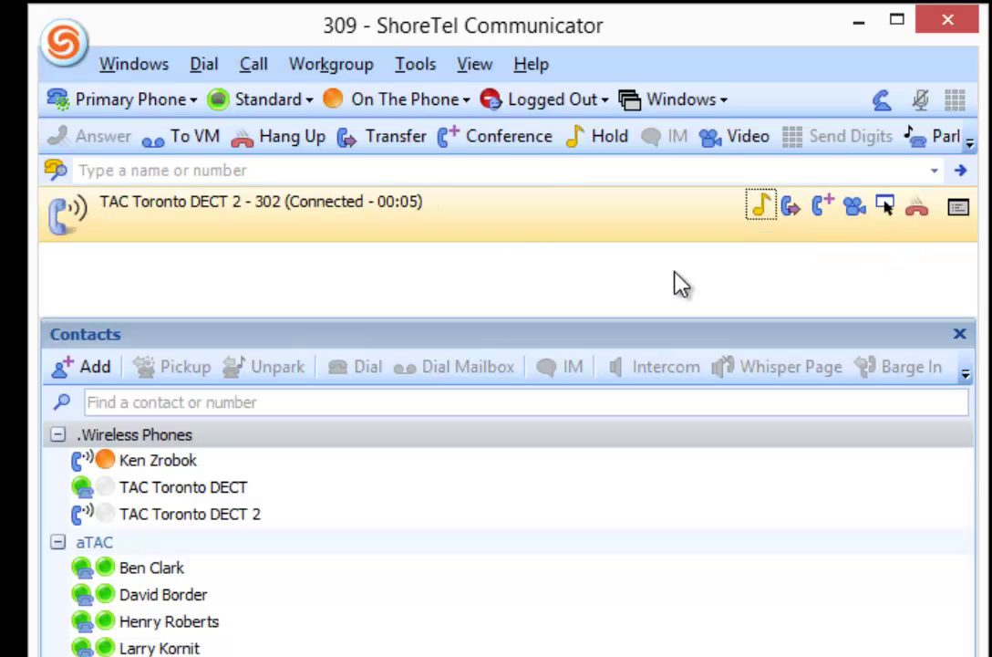
{"action": "left_click", "coordinate": [757, 214]}
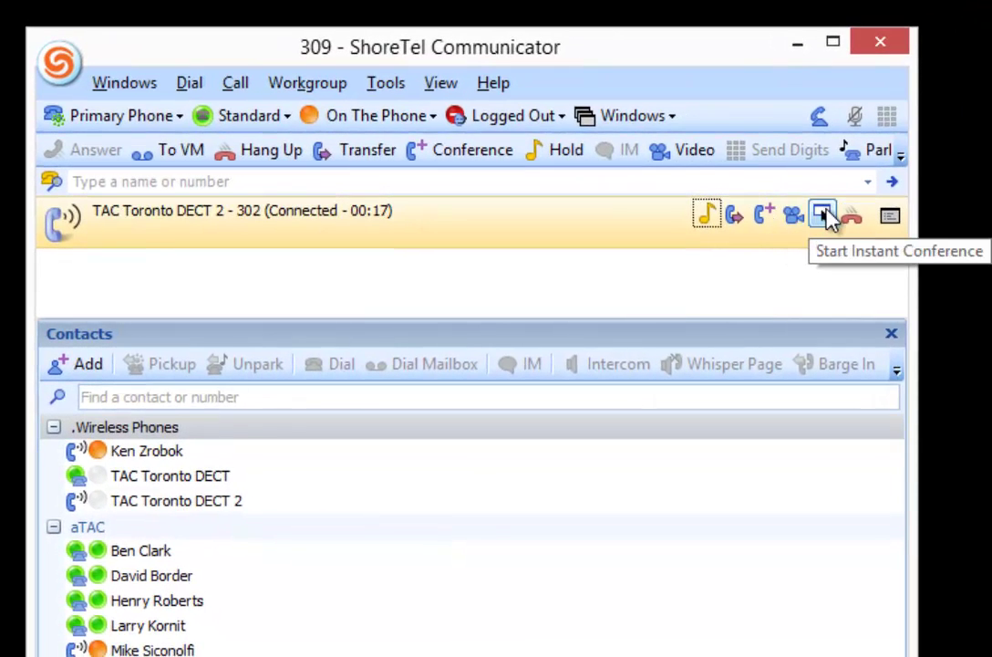
{"action": "mouse_move", "coordinate": [892, 223]}
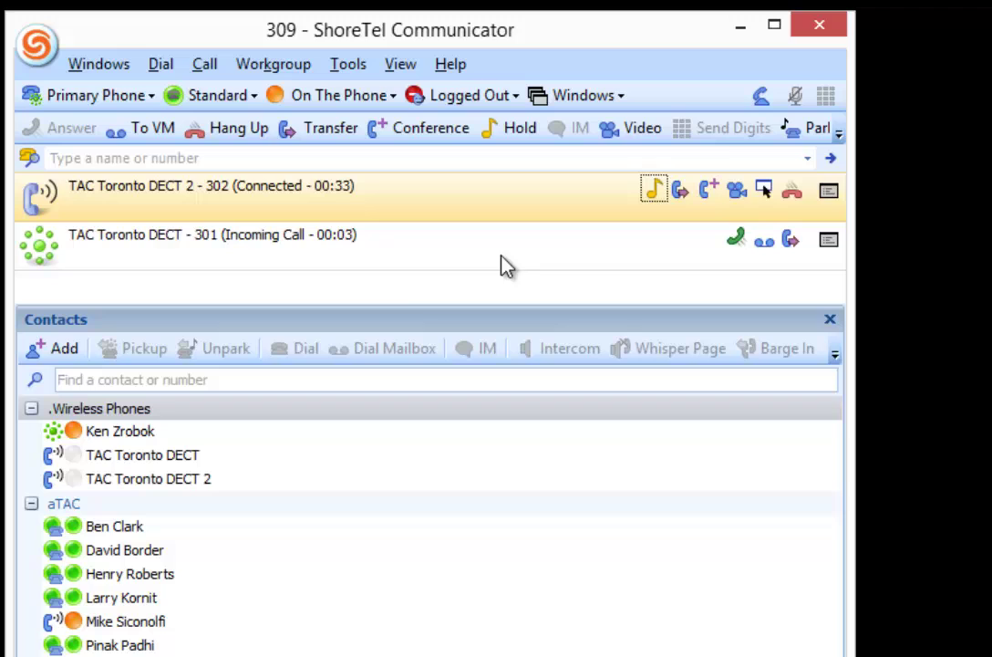
Step: Answer the 301 call with 302 held, then swap between the 301 and 302 calls
{"action": "double_click", "coordinate": [423, 234]}
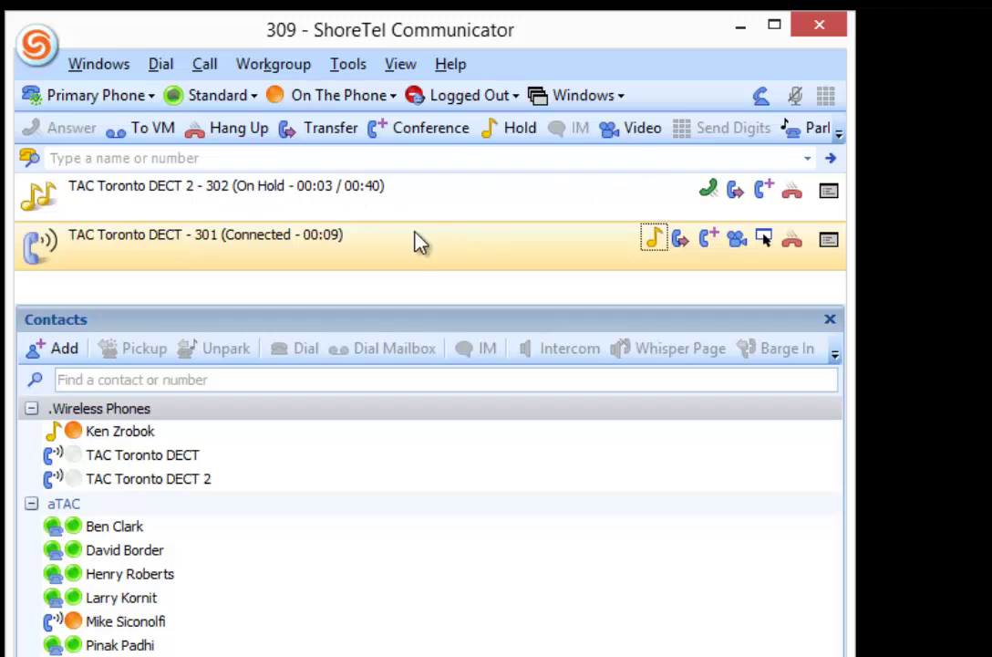
{"action": "double_click", "coordinate": [447, 203]}
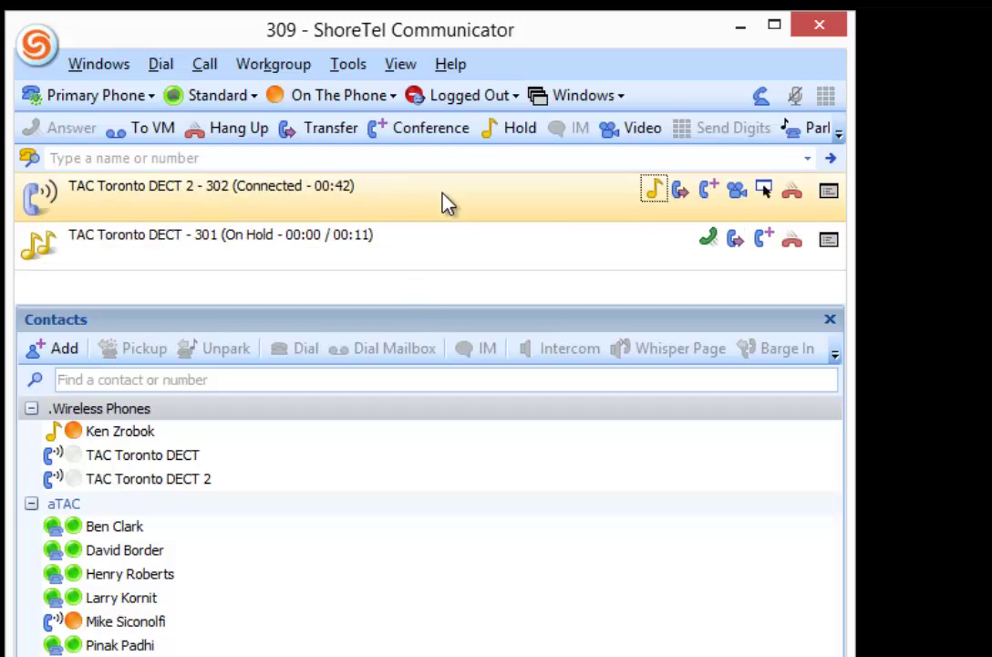
{"action": "left_click", "coordinate": [460, 250]}
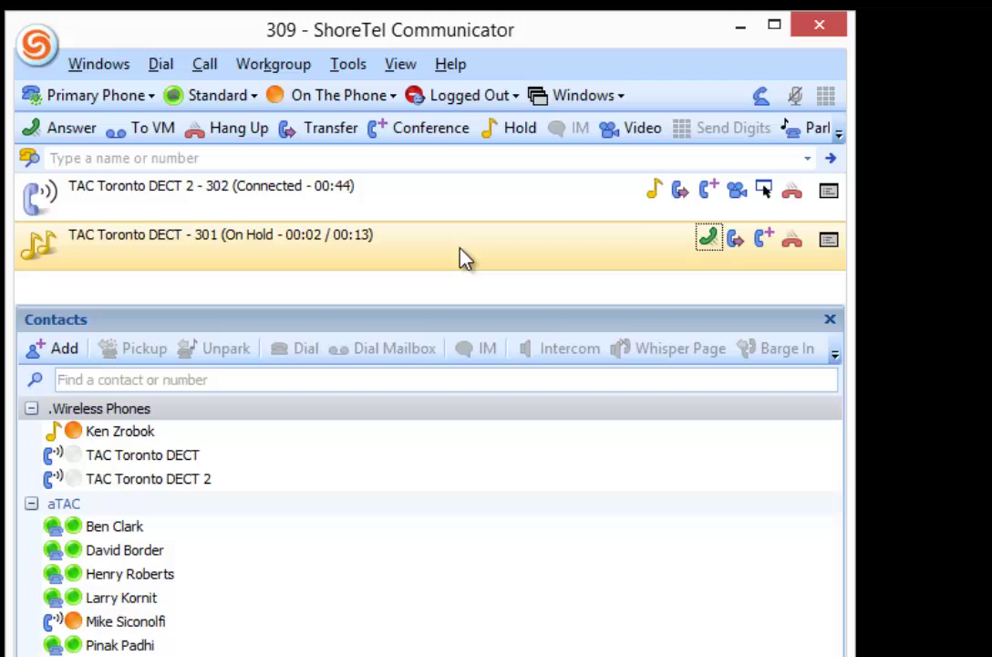
{"action": "double_click", "coordinate": [461, 256]}
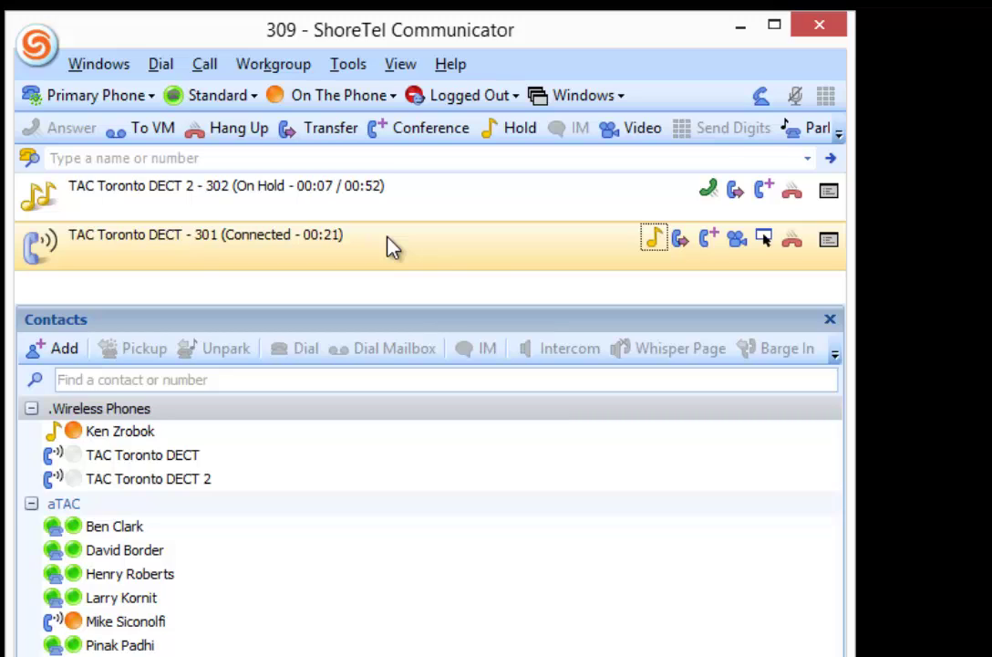
Step: Conference the 301 and 302 calls, toggle hold, then drop 302 from the conference
{"action": "left_click", "coordinate": [463, 195]}
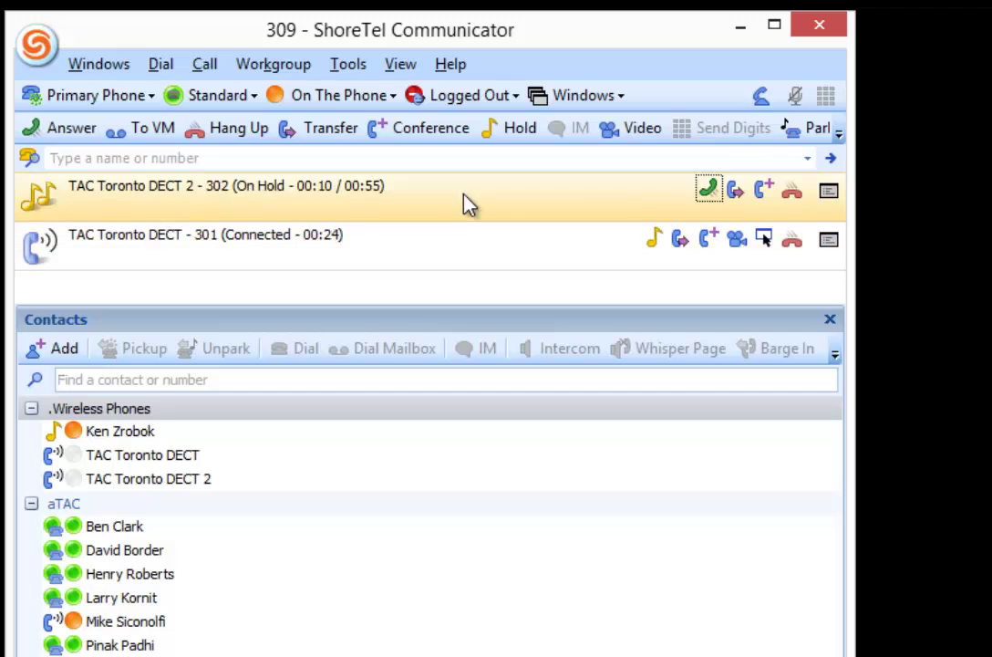
{"action": "left_click", "coordinate": [766, 191]}
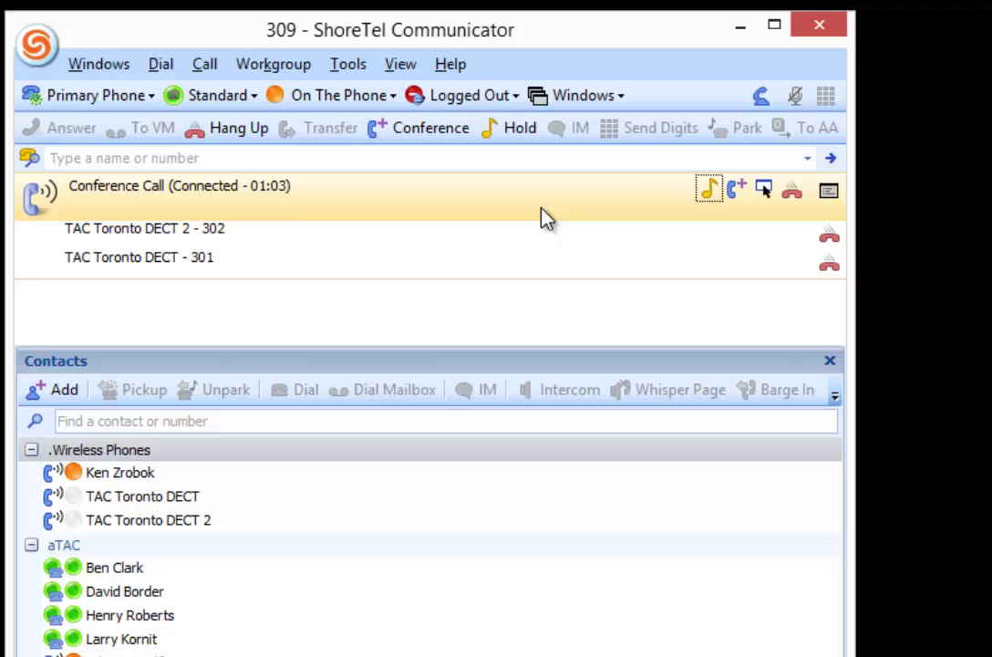
{"action": "left_click", "coordinate": [711, 193]}
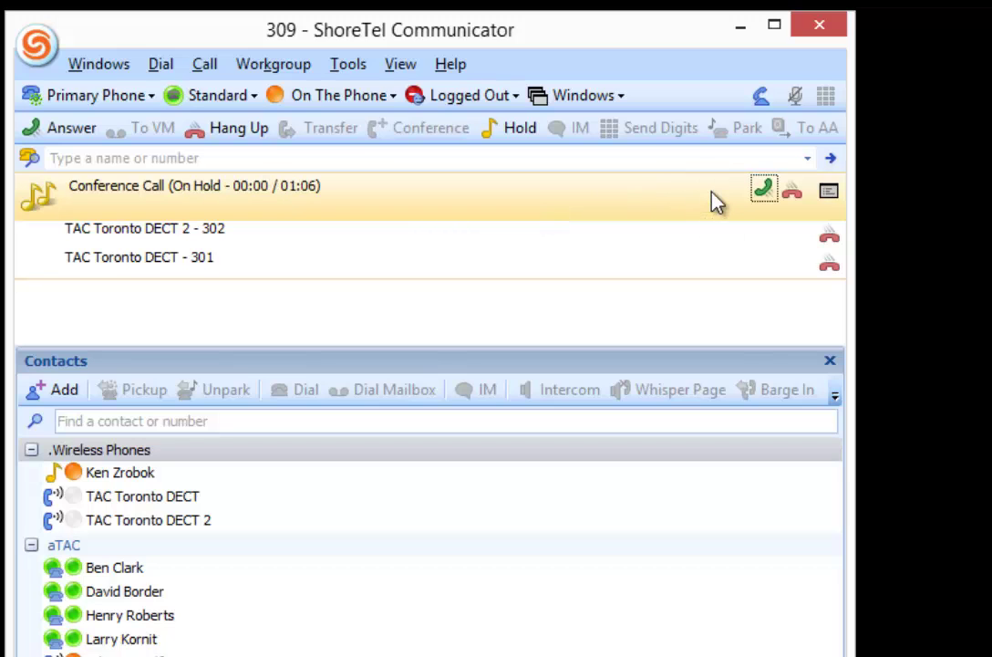
{"action": "left_click", "coordinate": [763, 192]}
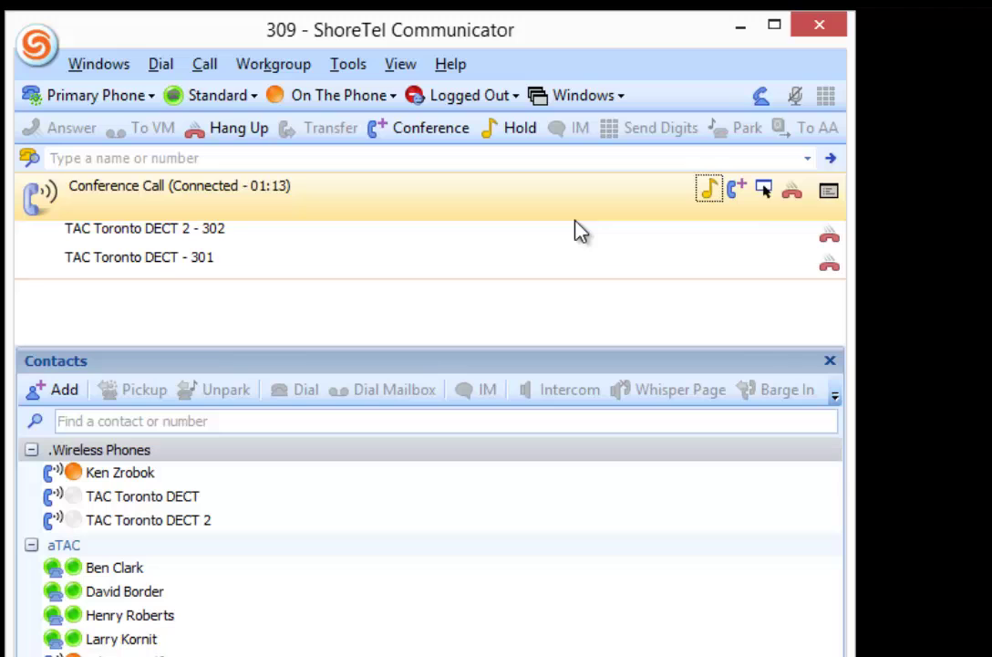
{"action": "left_click", "coordinate": [829, 237]}
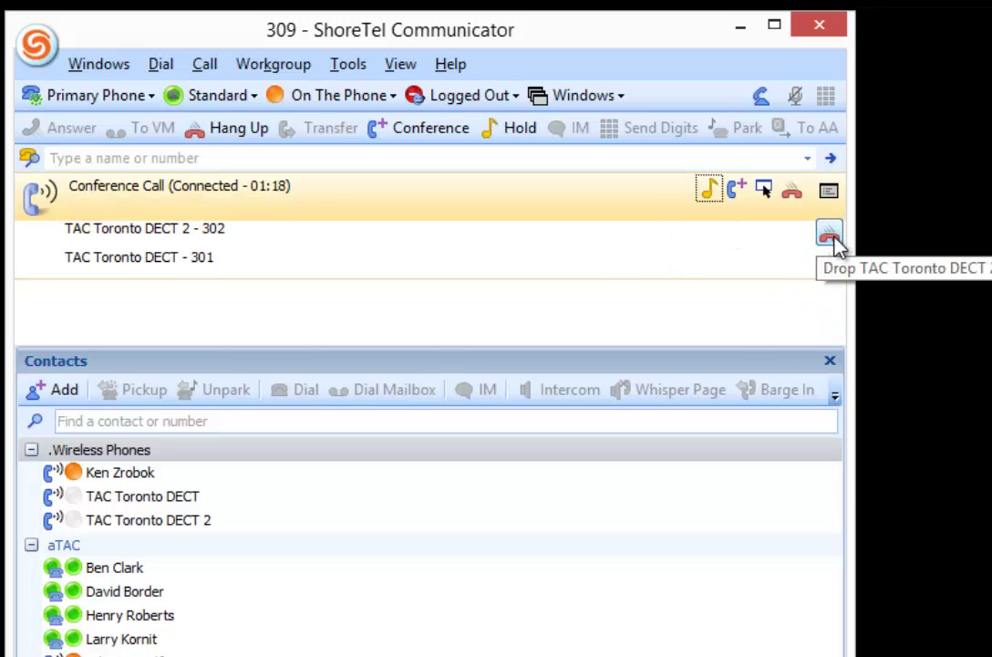
{"action": "left_click", "coordinate": [834, 240]}
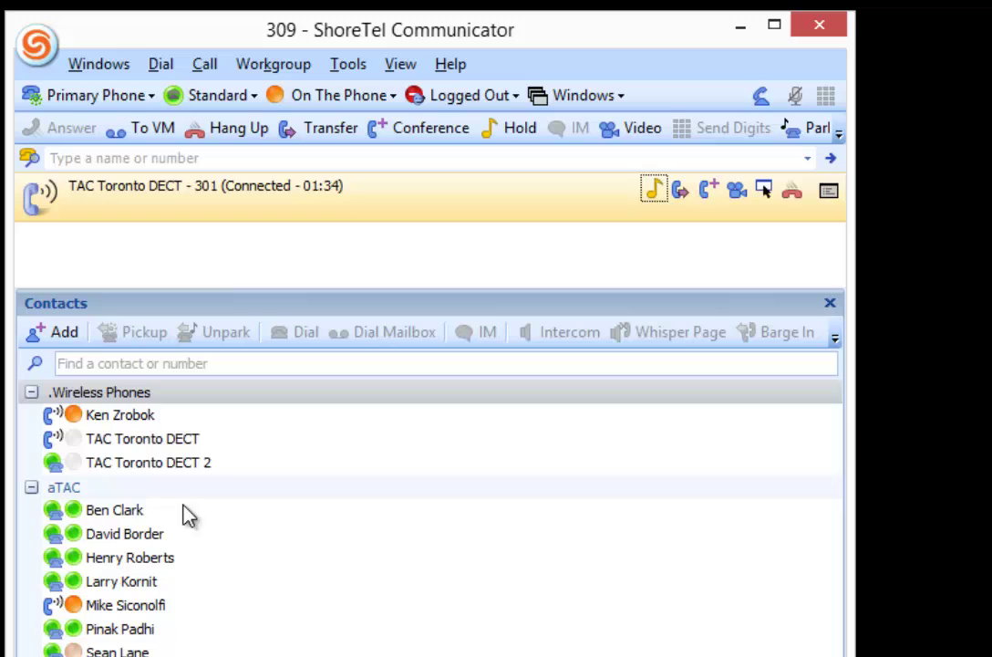
Step: Drag the connected 301 call onto the TAC Toronto DECT 2 contact to transfer it
{"action": "mouse_move", "coordinate": [225, 629]}
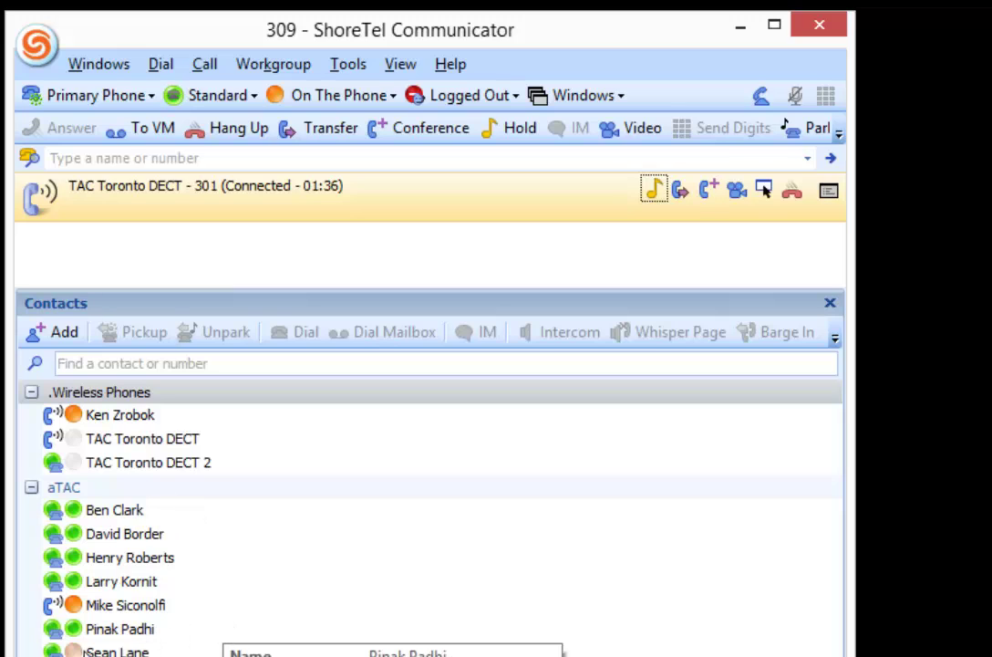
{"action": "mouse_move", "coordinate": [144, 454]}
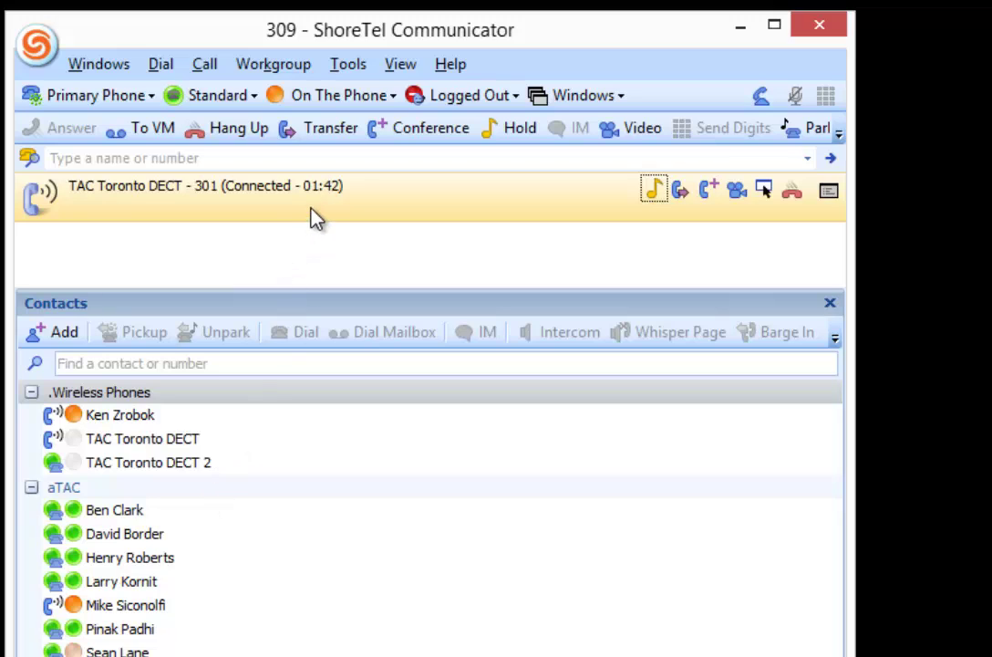
{"action": "mouse_move", "coordinate": [316, 210]}
{"action": "left_mouse_down"}
{"action": "mouse_move", "coordinate": [262, 275]}
{"action": "mouse_move", "coordinate": [157, 470]}
{"action": "left_mouse_up"}
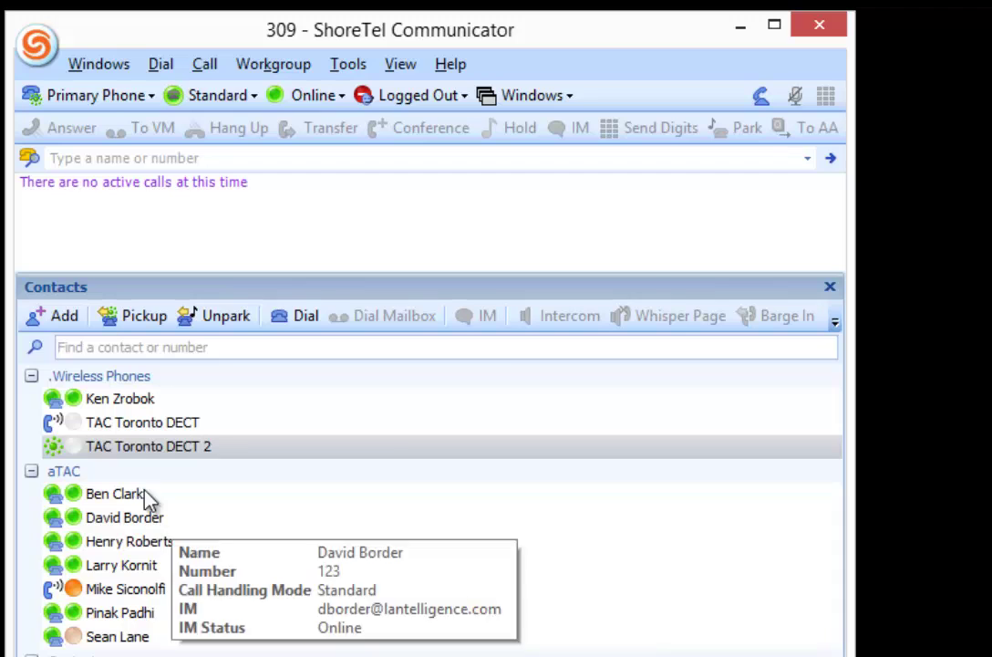
Step: Pick up the call ringing at TAC Toronto DECT 2, then hang it up
{"action": "left_click", "coordinate": [125, 449]}
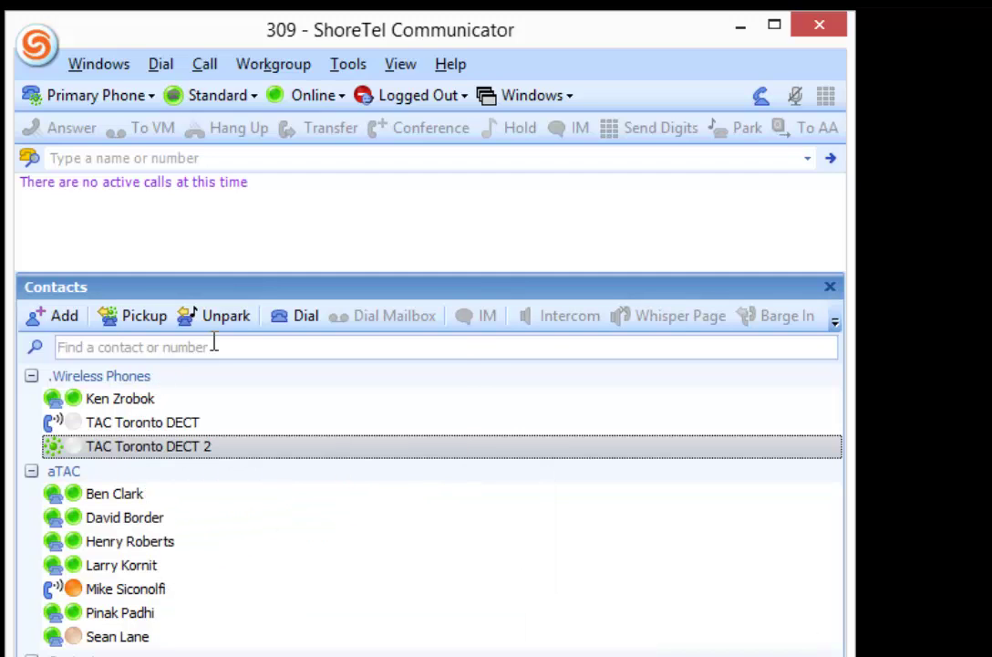
{"action": "left_click", "coordinate": [142, 326]}
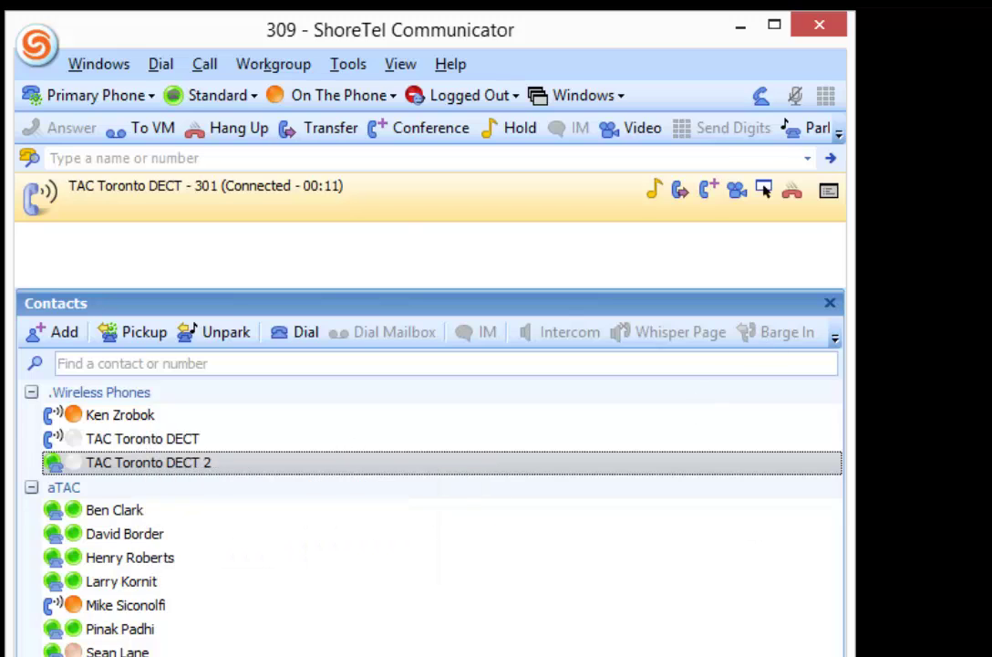
{"action": "left_click_drag", "start_coordinate": [855, 364], "coordinate": [827, 364]}
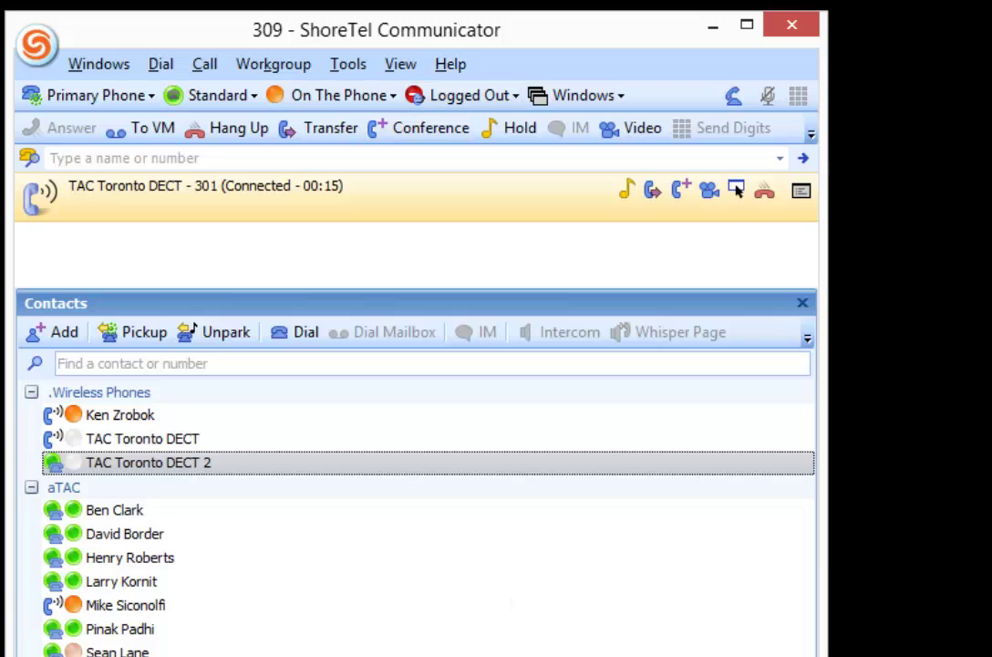
{"action": "left_click", "coordinate": [765, 192]}
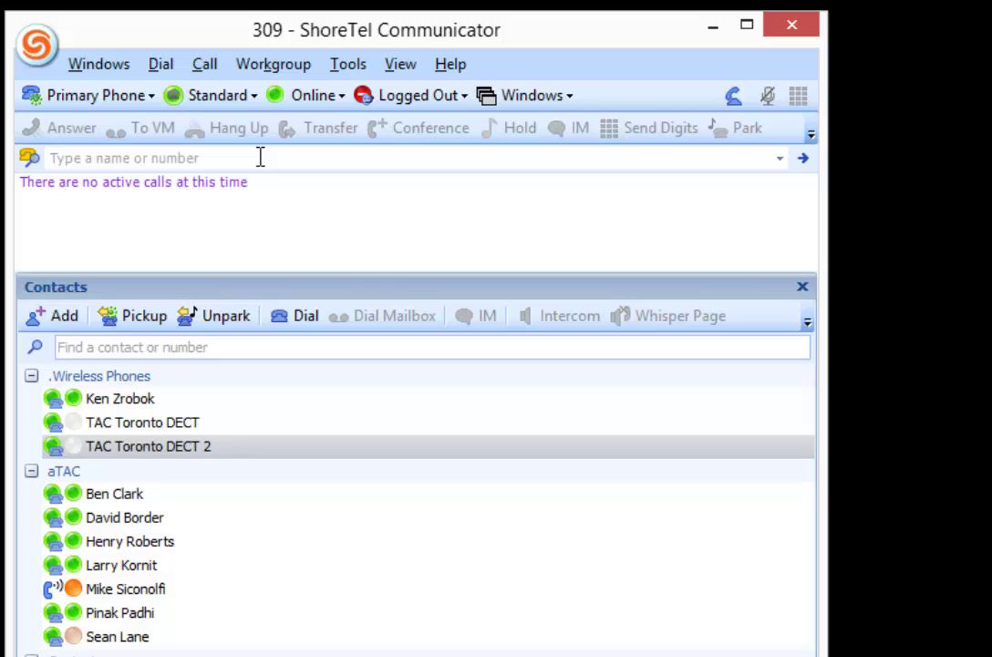
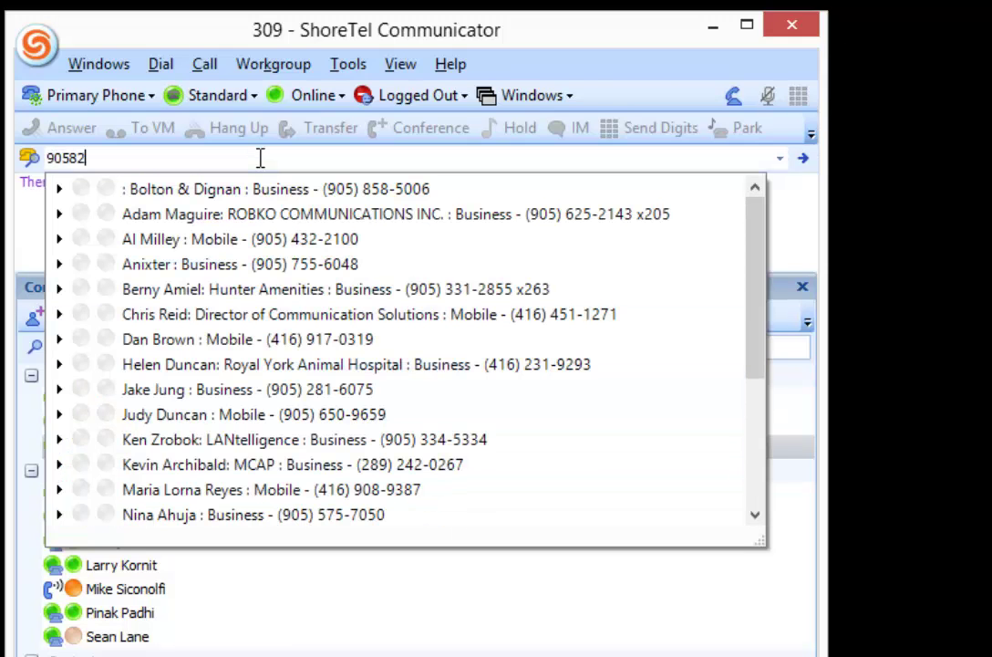
{"action": "key", "text": "ctrl+a"}
{"action": "type", "text": "3"}
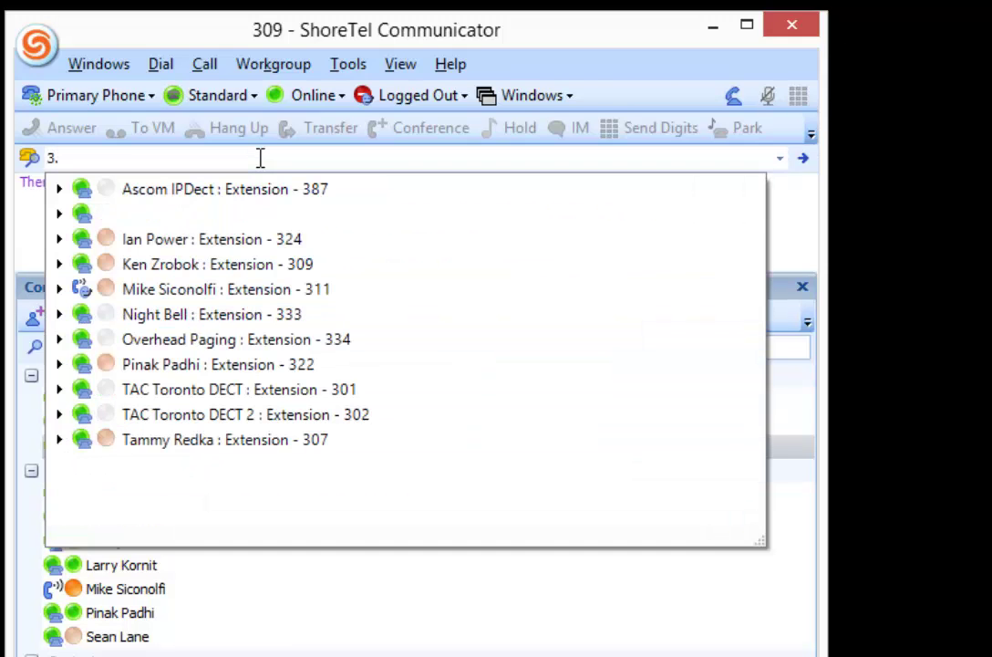
{"action": "key", "text": "Return"}
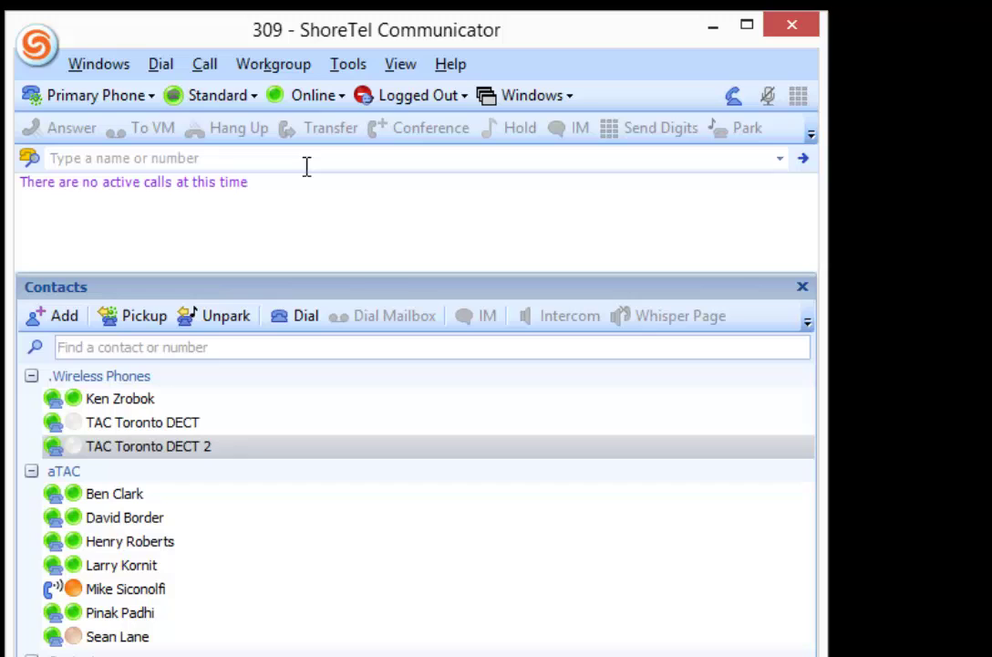
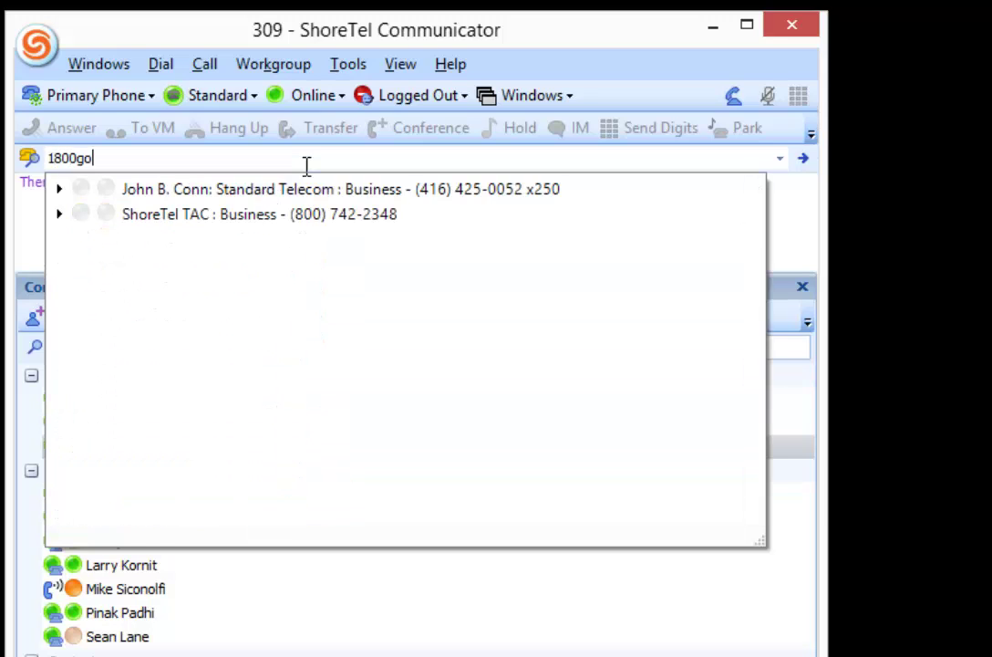
{"action": "key", "text": "Return"}
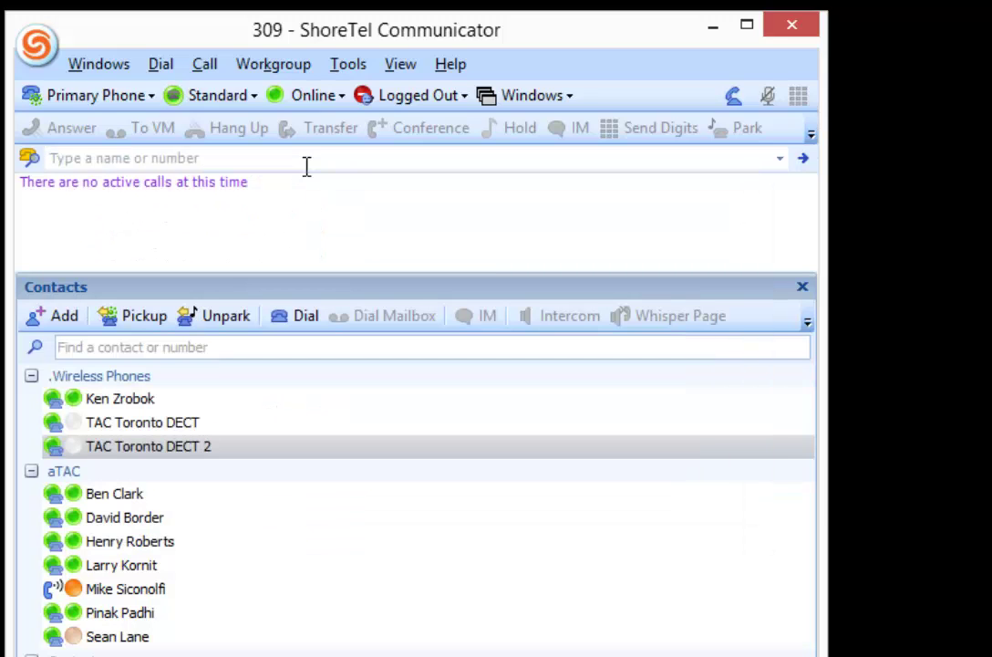